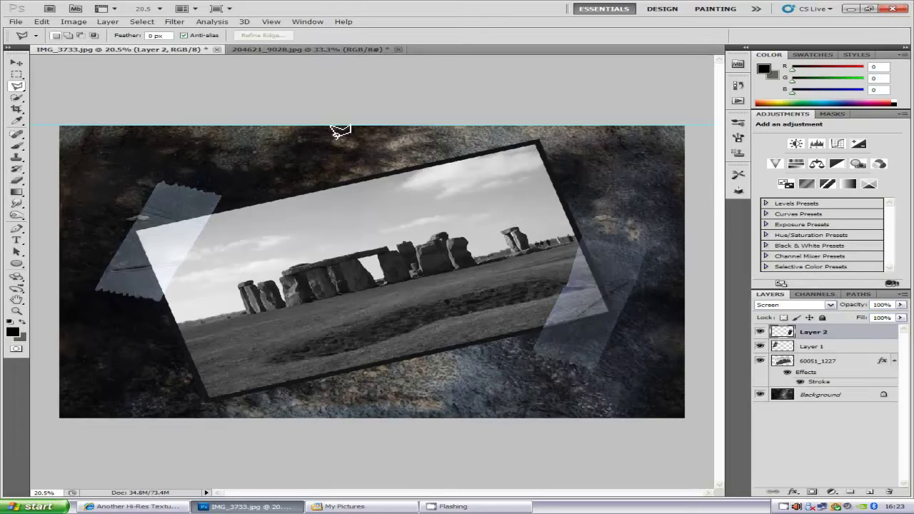
Switch to the 204621_9028.jpg masking-tape document
click(325, 51)
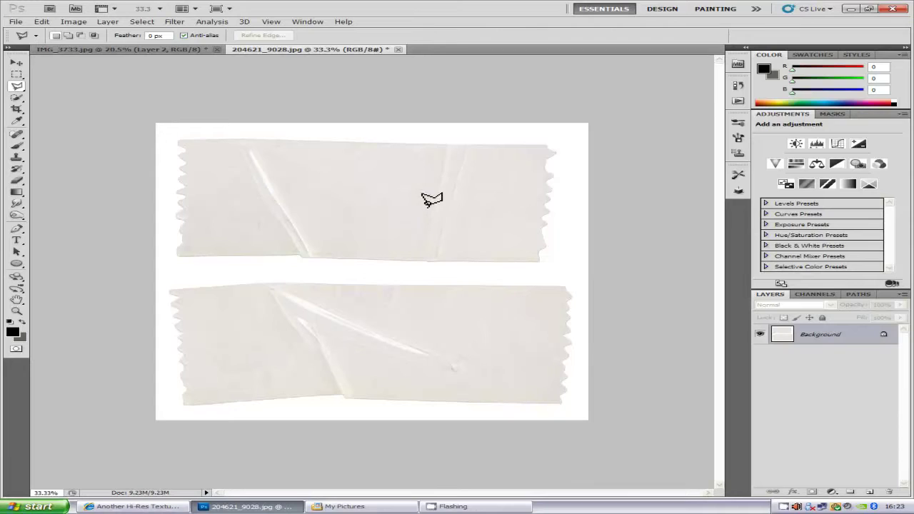
Invert the colours of the upper tape strip inside a rectangular marquee selection
click(20, 77)
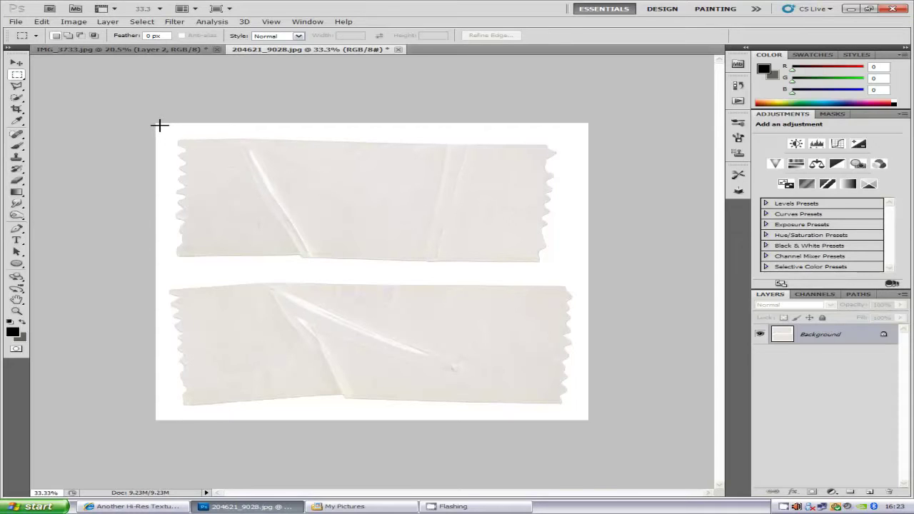
drag(159, 125, 610, 274)
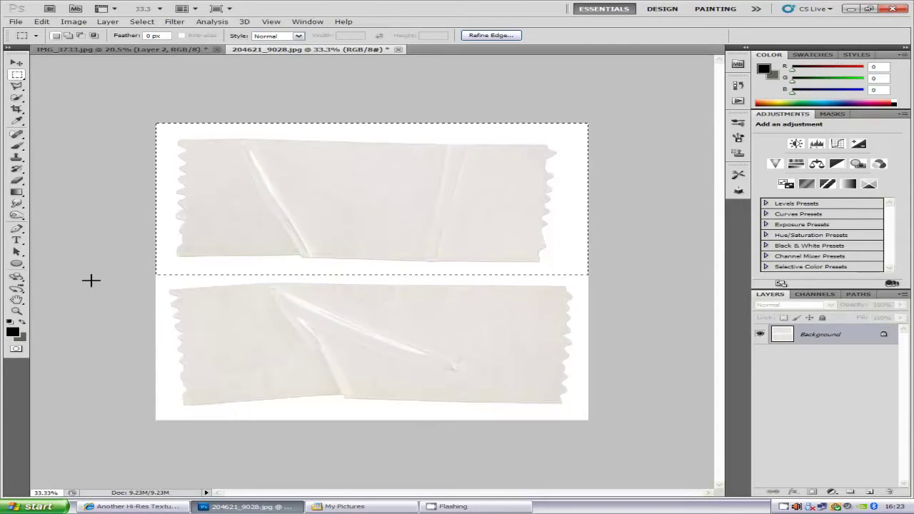
key(ctrl+i)
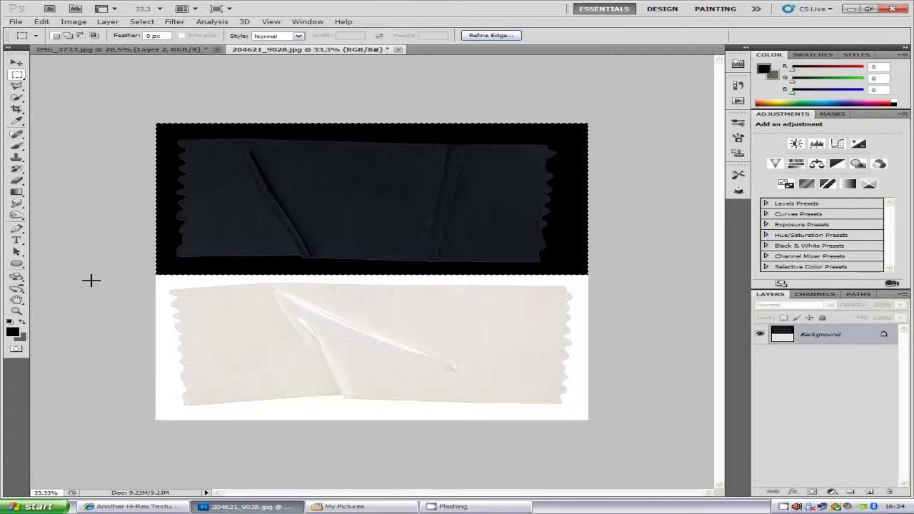
Drag the dark tape into IMG_3733.jpg as Layer 3, hide Layers 1 and 2, and shift it left
click(15, 65)
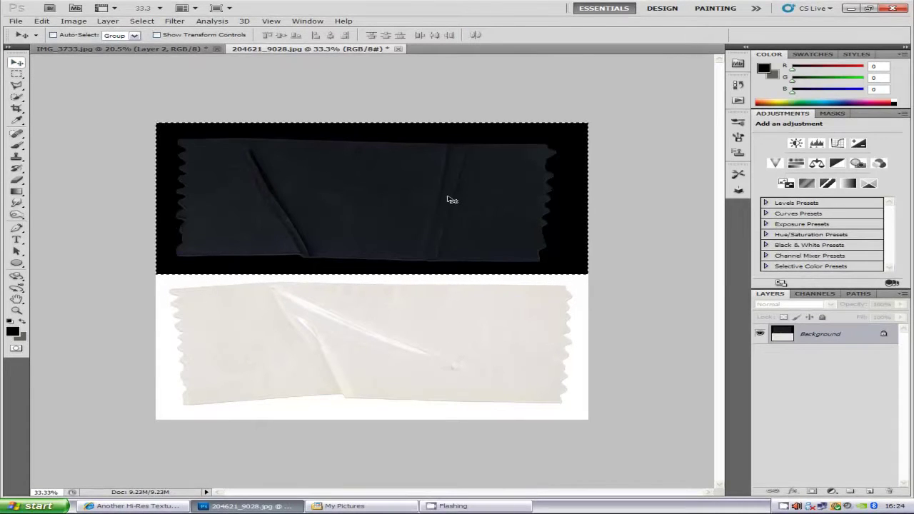
drag(453, 200, 404, 208)
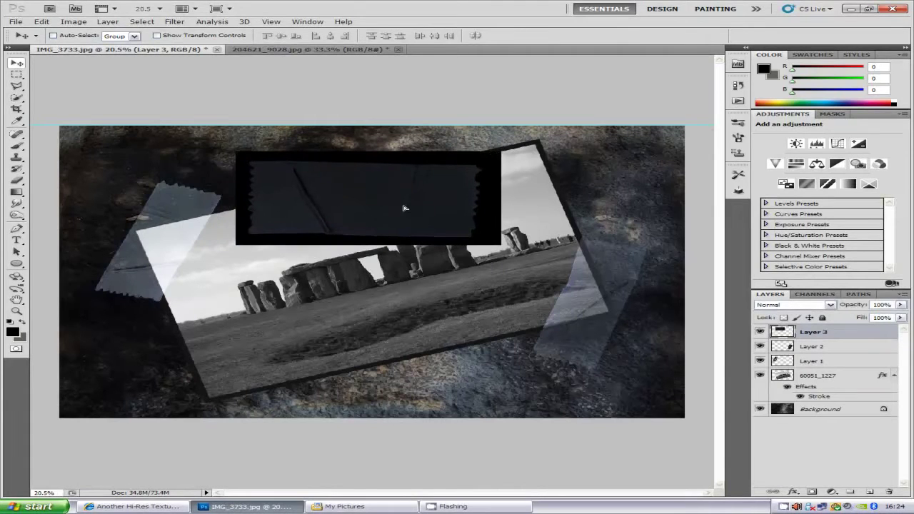
click(759, 348)
click(759, 361)
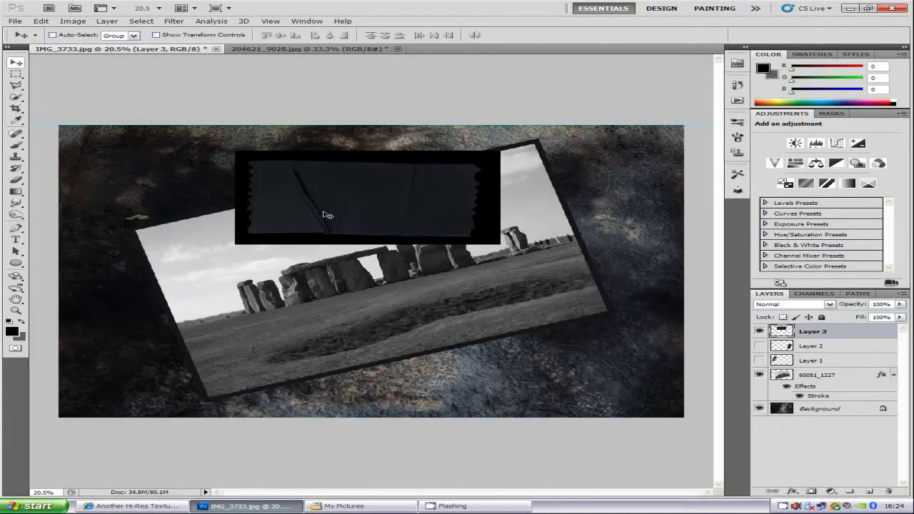
drag(368, 190, 329, 198)
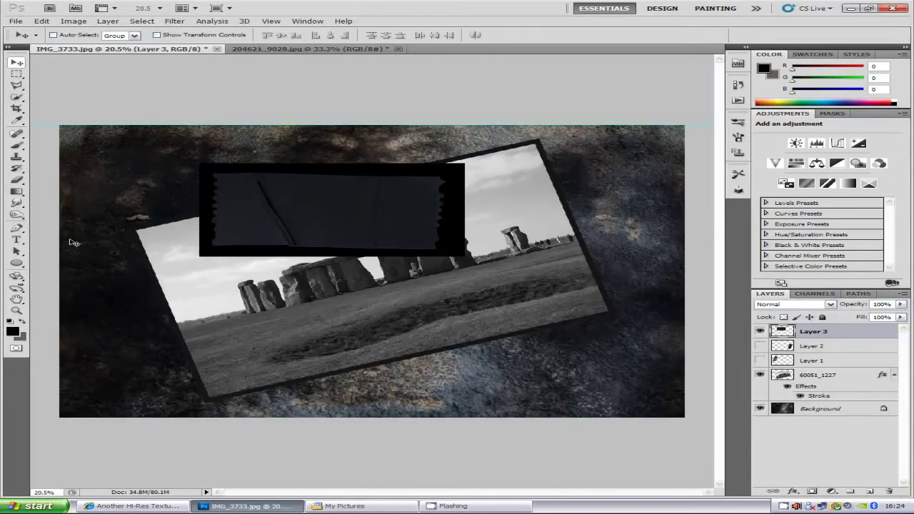
Shrink the dark tape, rotate it about -60°, and commit it over the top-left corner
key(ctrl+t)
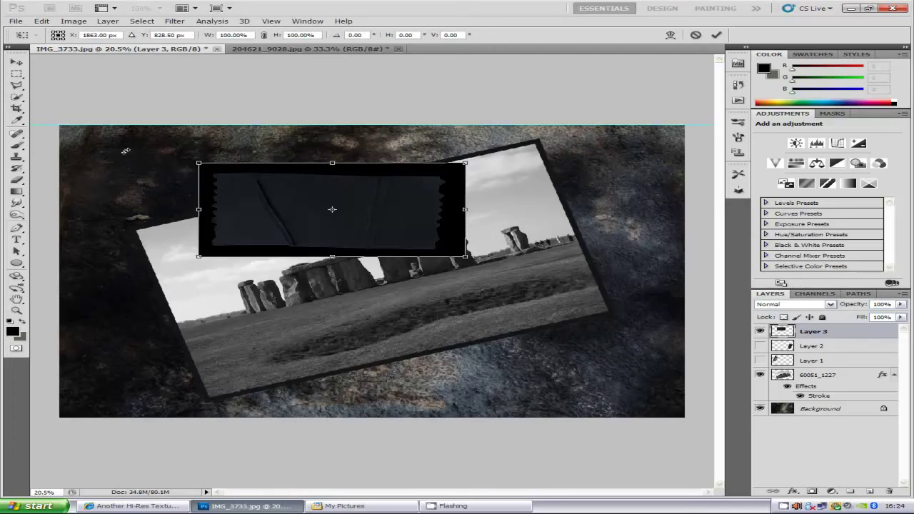
drag(198, 164, 268, 205)
drag(504, 267, 460, 171)
drag(392, 220, 189, 221)
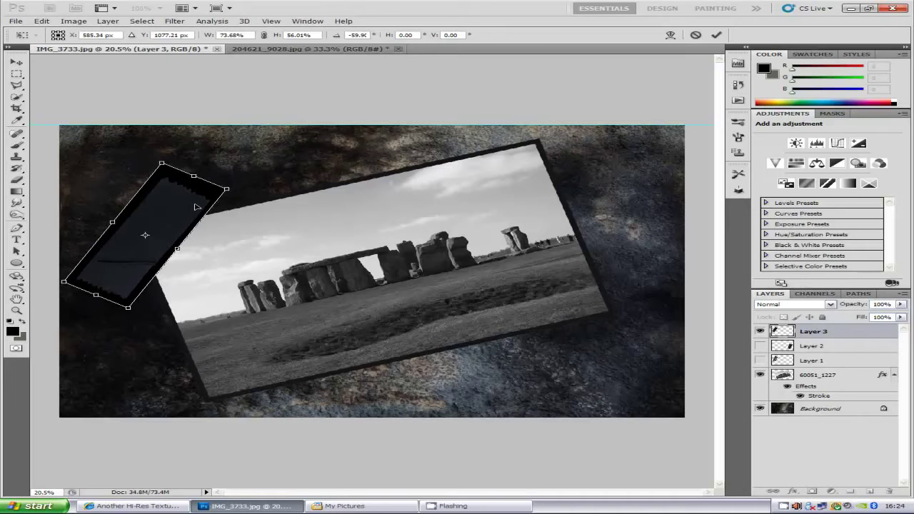
click(717, 35)
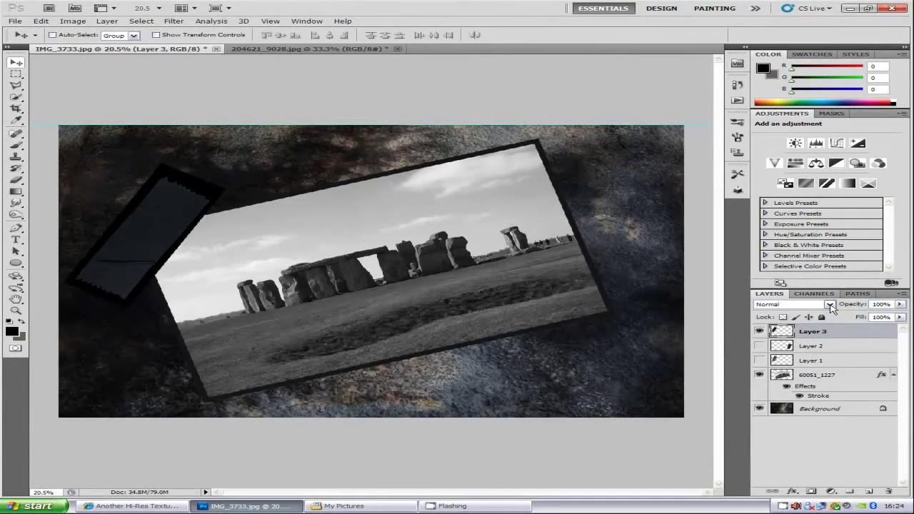
After trying Multiply and Lighten, set Layer 3 to Screen blending and zoom in on the corner
click(831, 305)
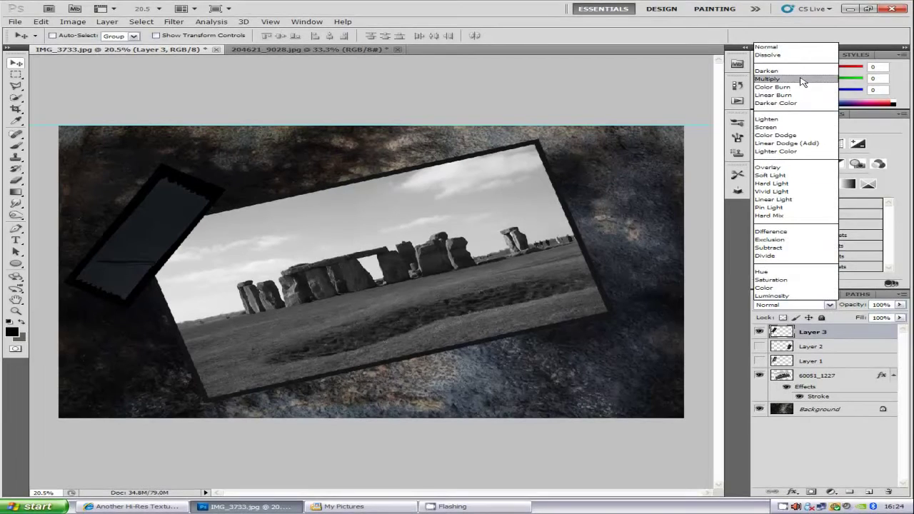
click(791, 127)
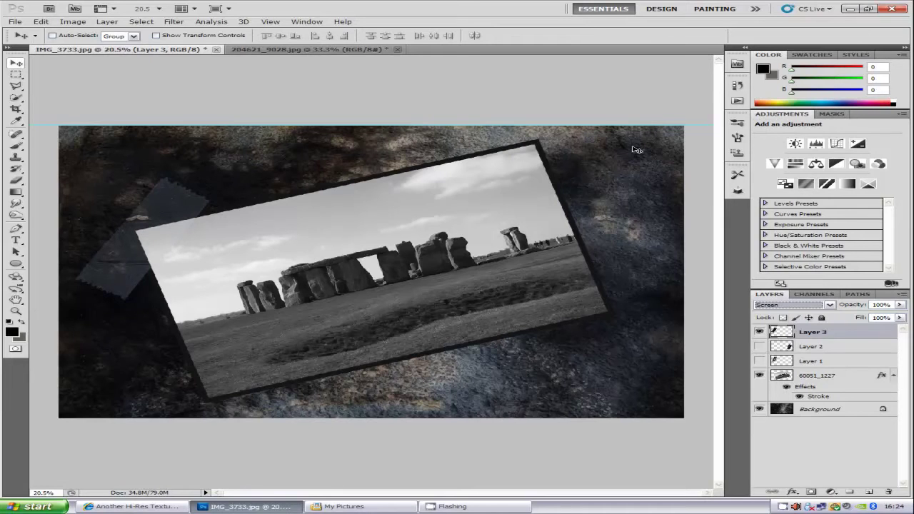
key(shift+alt+m)
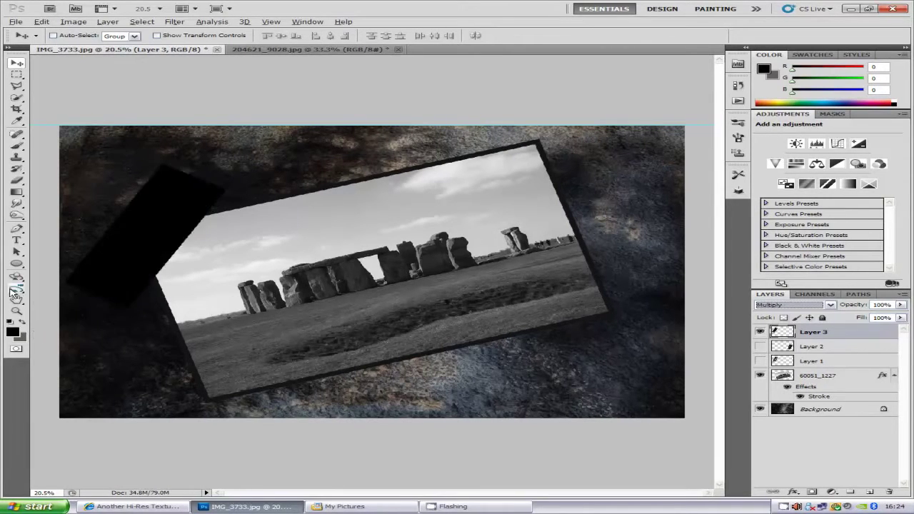
key(shift+alt+k)
key(shift+alt+g)
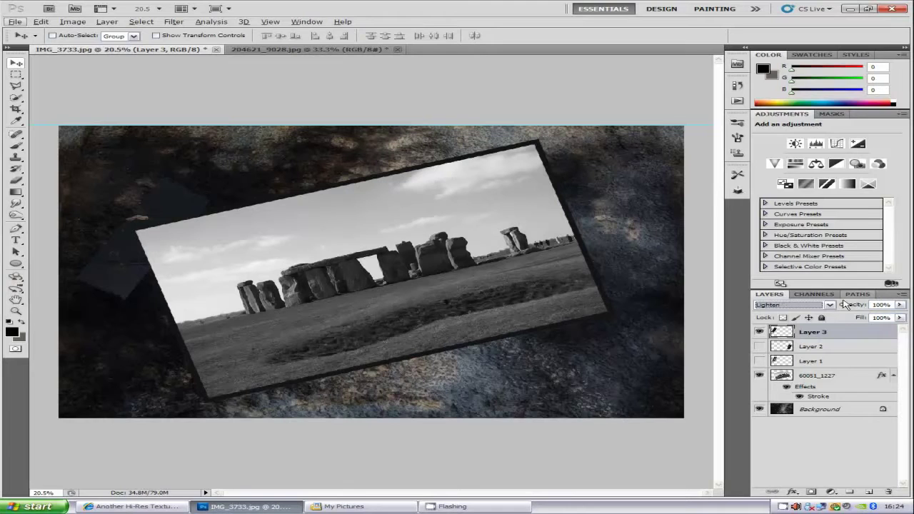
click(828, 308)
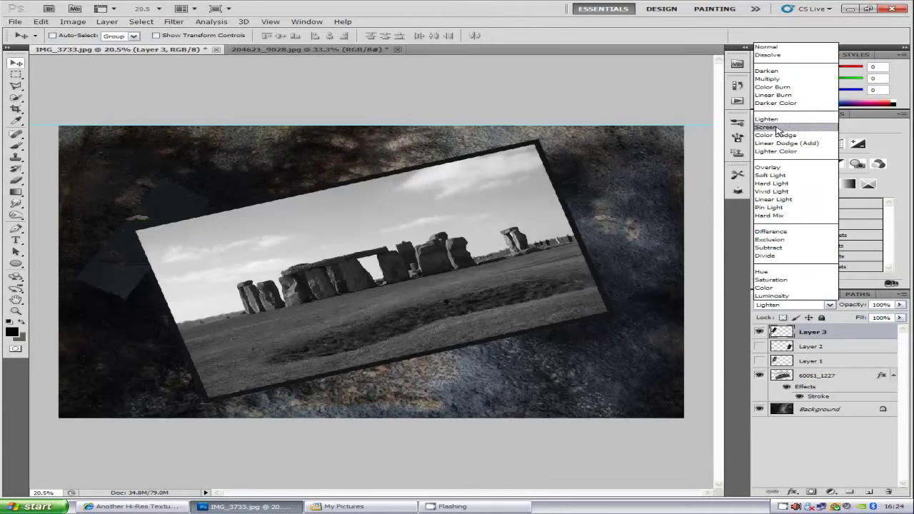
click(779, 127)
click(16, 311)
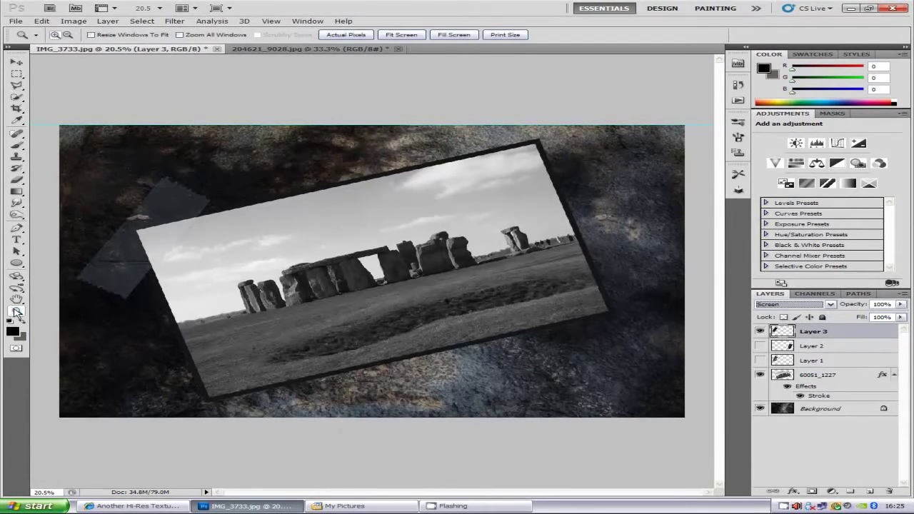
click(144, 256)
click(138, 252)
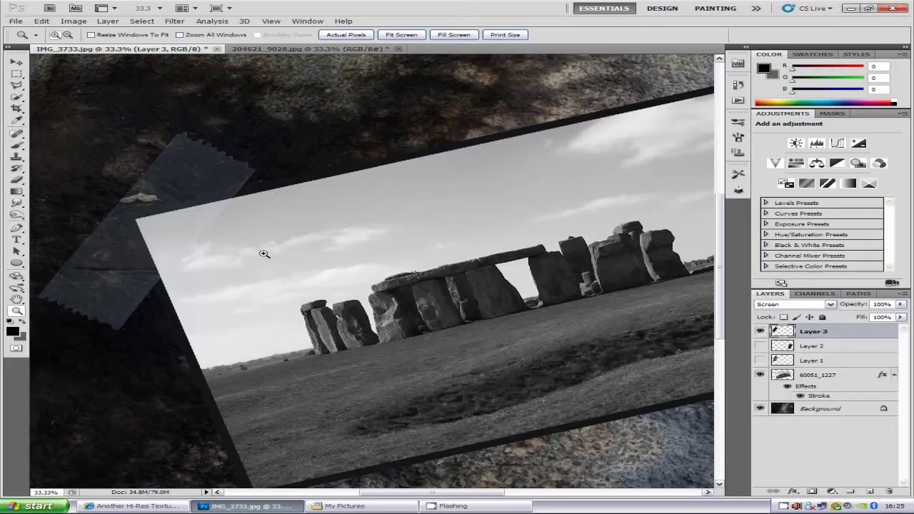
Draw a triangular Polygonal Lasso selection around the photo corner under the dark tape
click(18, 86)
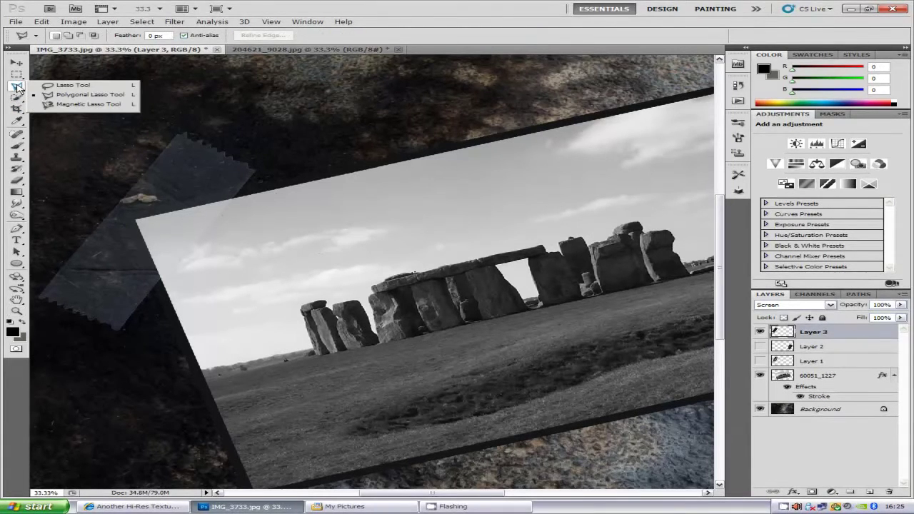
click(71, 96)
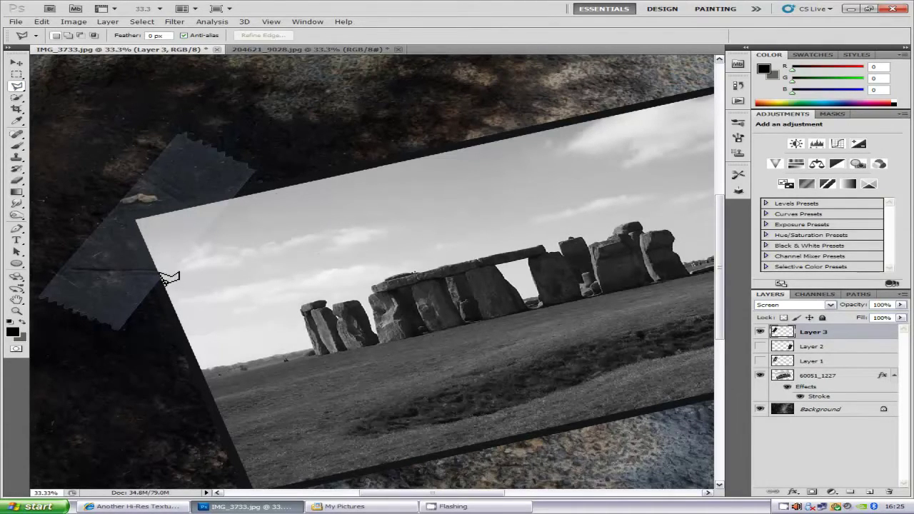
click(136, 218)
click(233, 199)
double_click(160, 276)
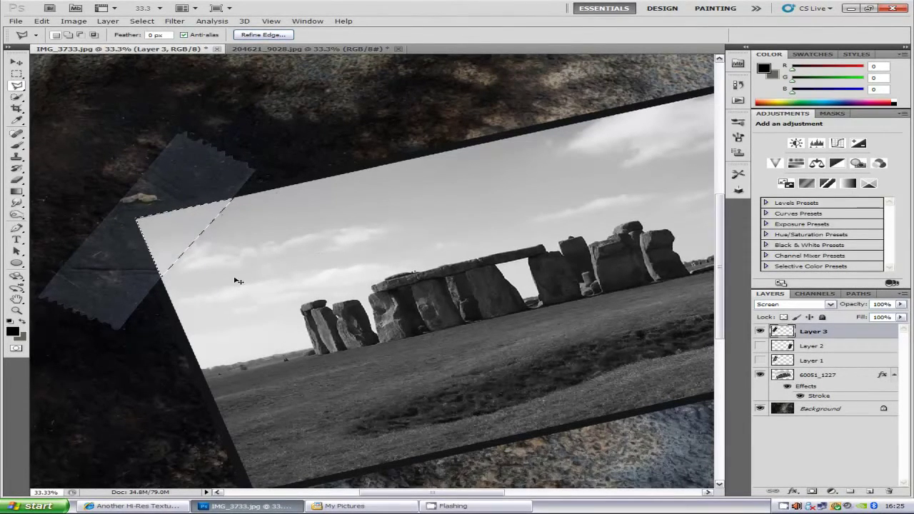
Apply Levels with white input 176 to the selected corner, then deselect and fit on screen
key(ctrl+l)
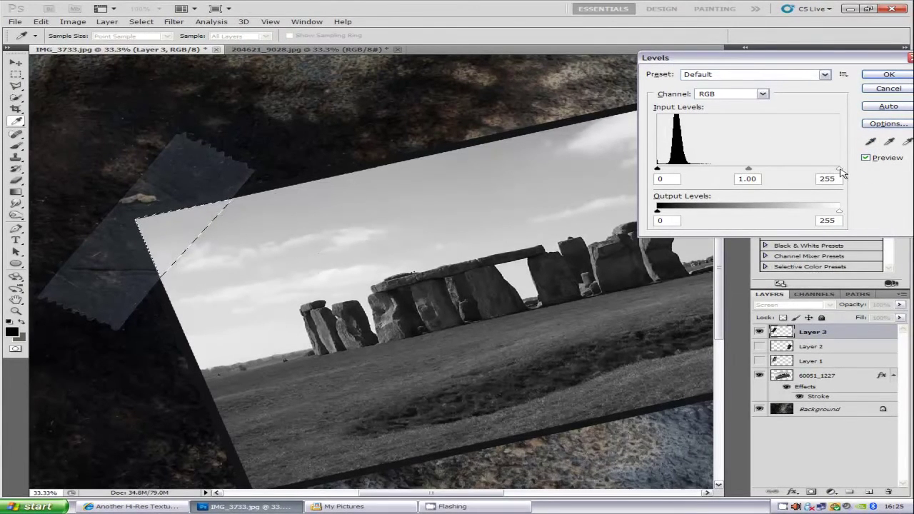
drag(841, 173, 700, 173)
click(889, 75)
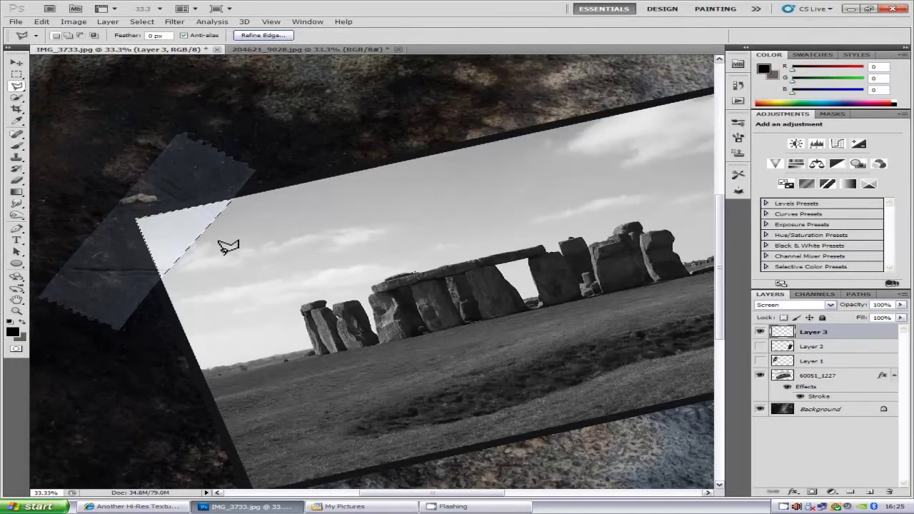
key(alt)
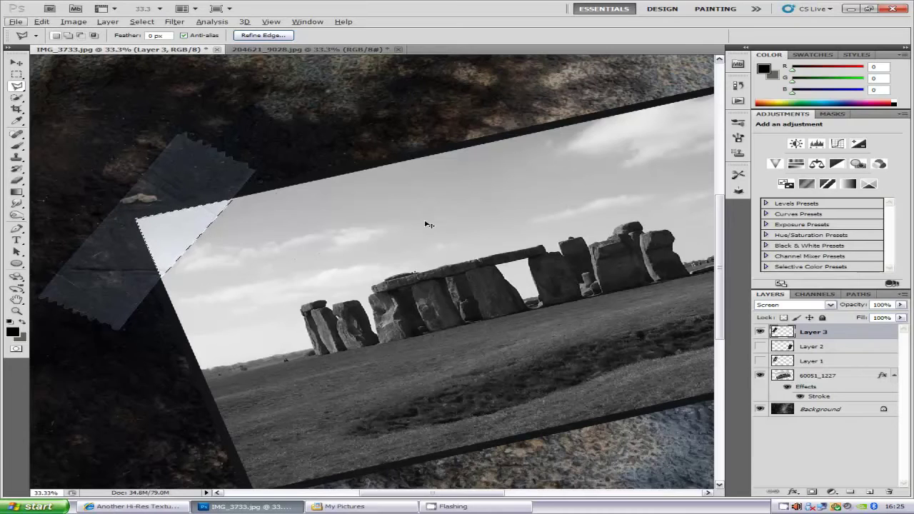
click(822, 334)
key(ctrl+d)
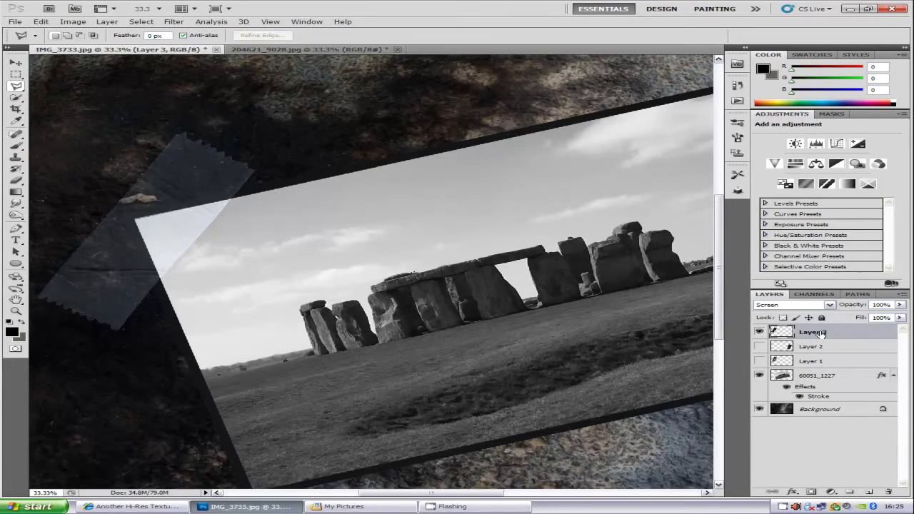
key(ctrl+0)
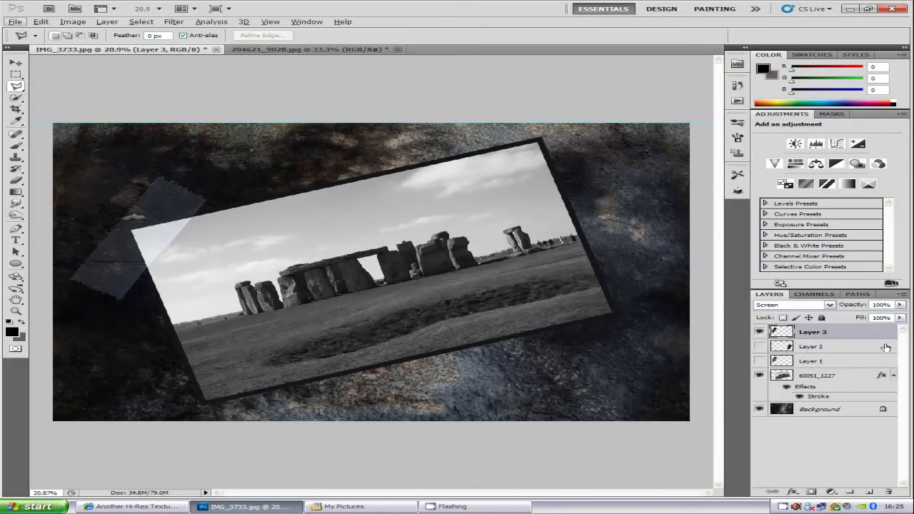
Duplicate Layer 3, move the copy to the lower-right corner, delete it, and return to 204621_9028.jpg
drag(843, 335, 870, 492)
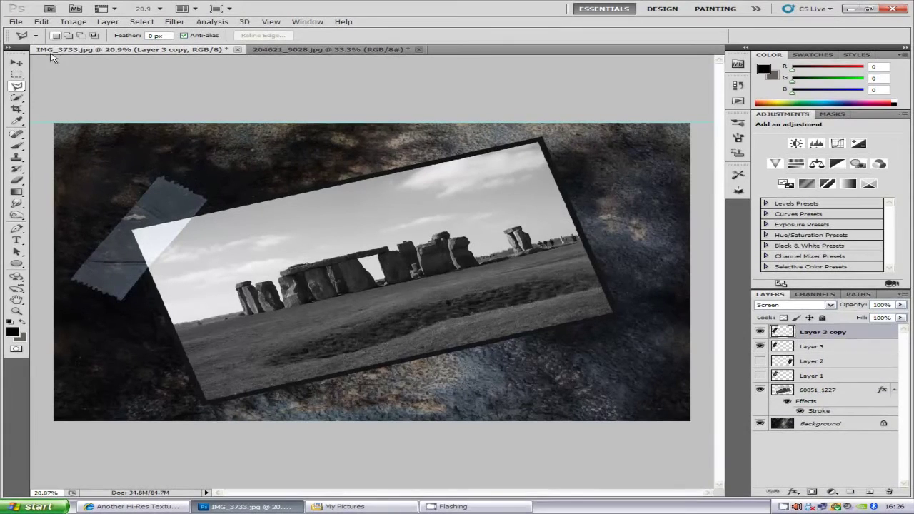
click(16, 62)
drag(164, 229, 603, 312)
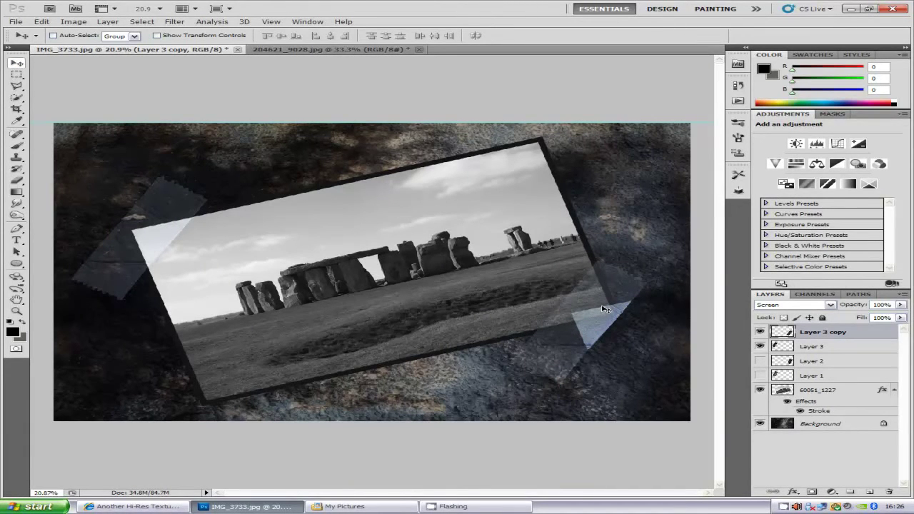
key(Delete)
click(356, 49)
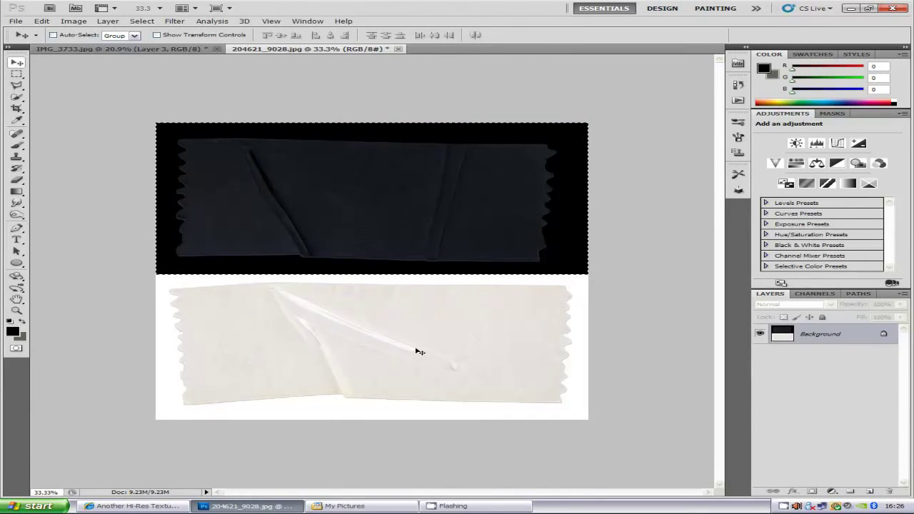
In IMG_3733.jpg, hide Layer 3 and make the Layer 1 and Layer 2 tapes visible
click(123, 50)
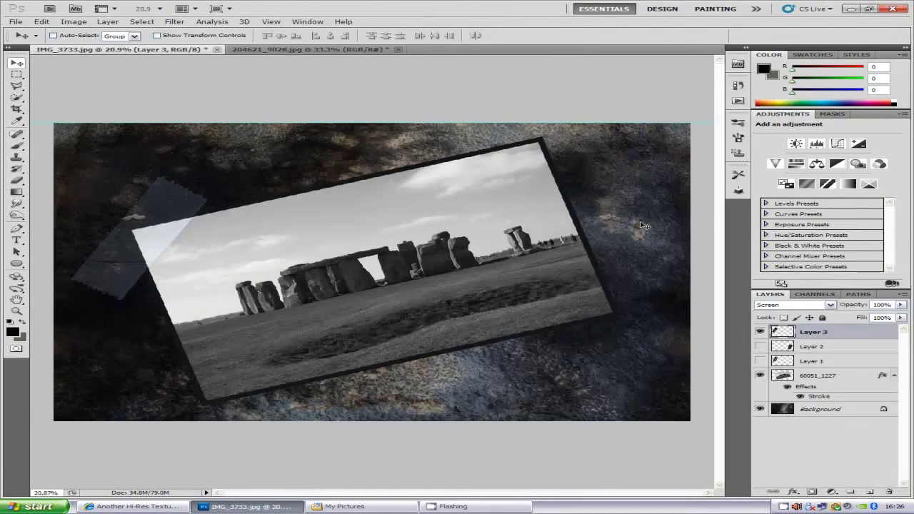
click(761, 331)
click(760, 346)
click(760, 361)
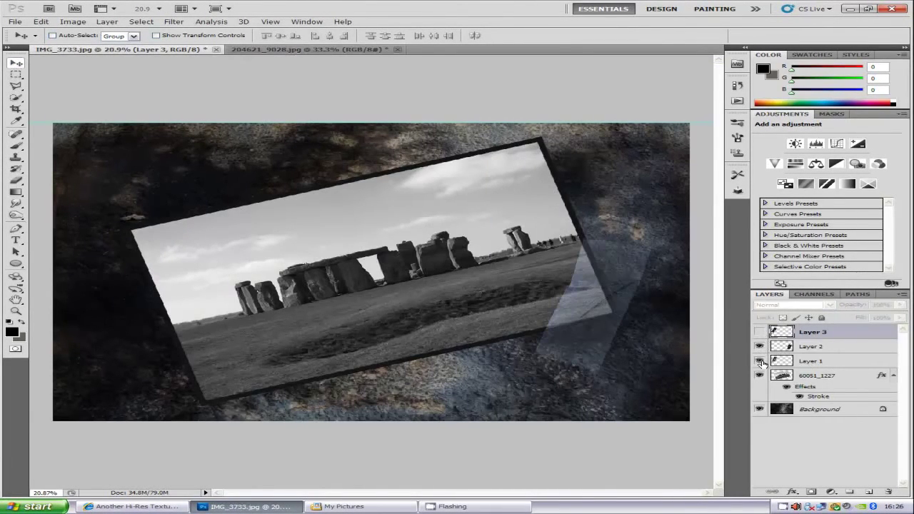
click(760, 361)
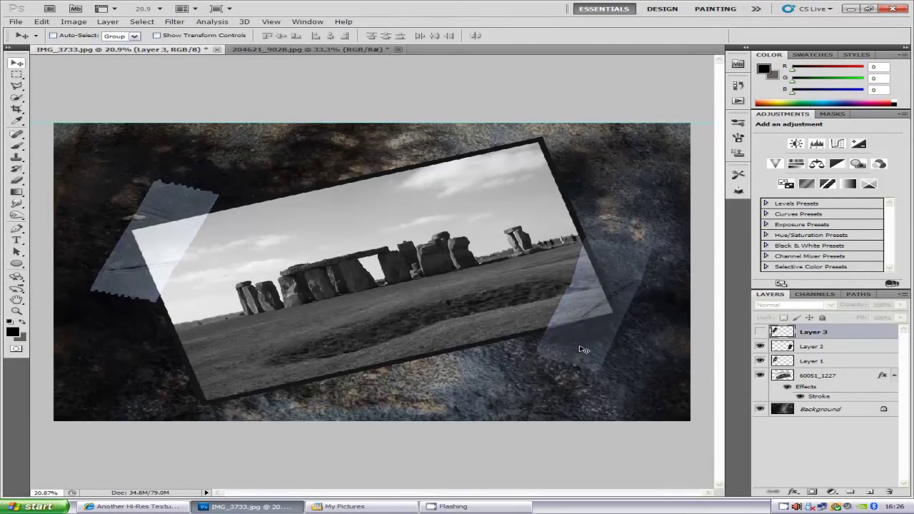